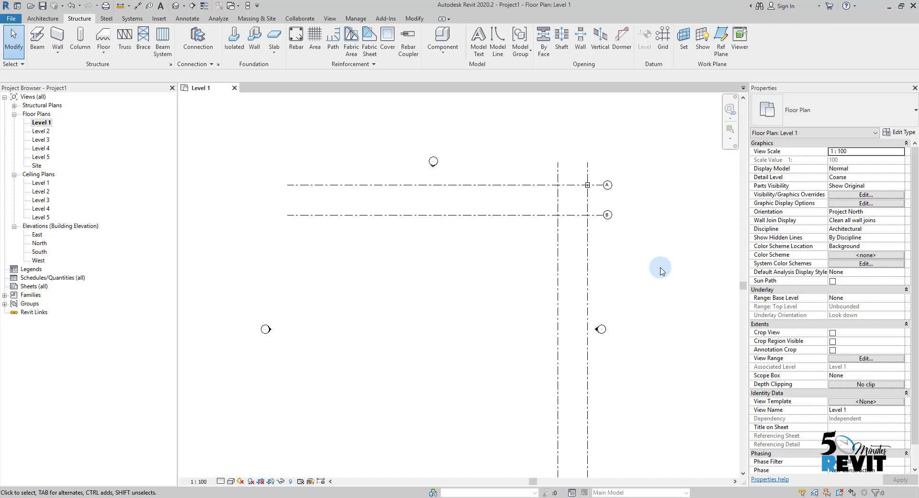
Step: Inspect the structural column at the intersection of grids A and 1 and its properties
scroll(574, 231, up, 4)
middle_drag(582, 215, 577, 338)
middle_drag(442, 272, 465, 268)
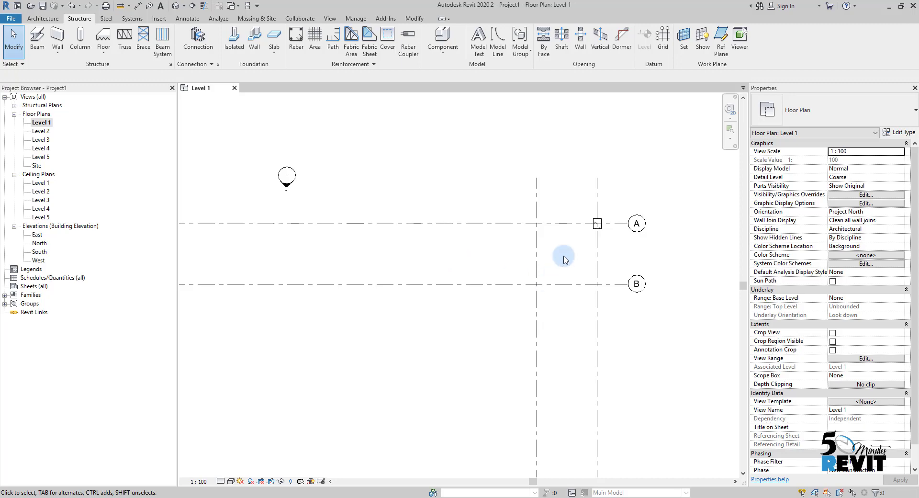
scroll(599, 239, up, 4)
click(597, 220)
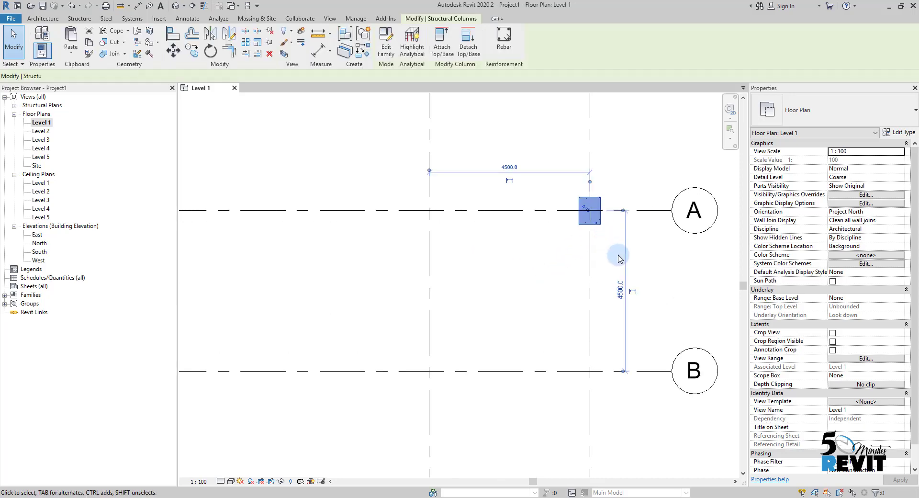
scroll(507, 246, down, 2)
mouse_move(505, 246)
middle_down()
mouse_move(500, 236)
mouse_move(497, 251)
middle_up()
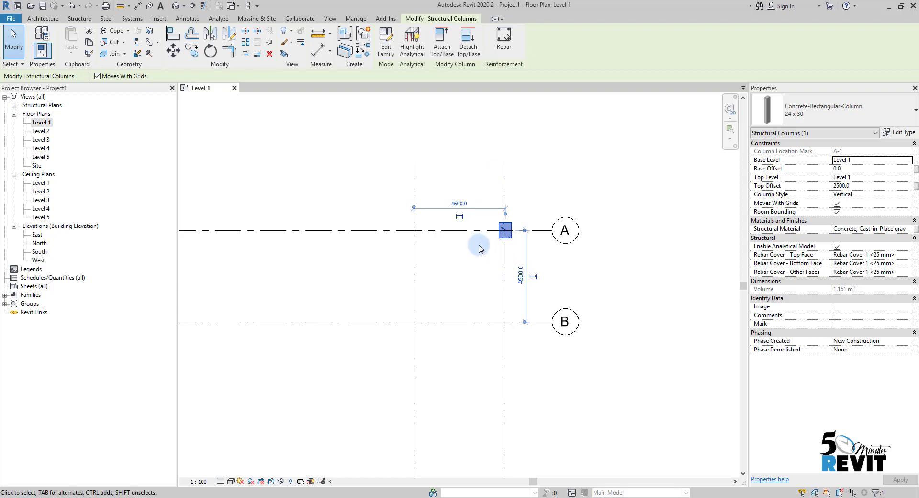
middle_drag(477, 244, 483, 220)
key(Escape)
Step: Move grid 1 away from grid 2 so the two lines are about 5500 mm apart
click(502, 238)
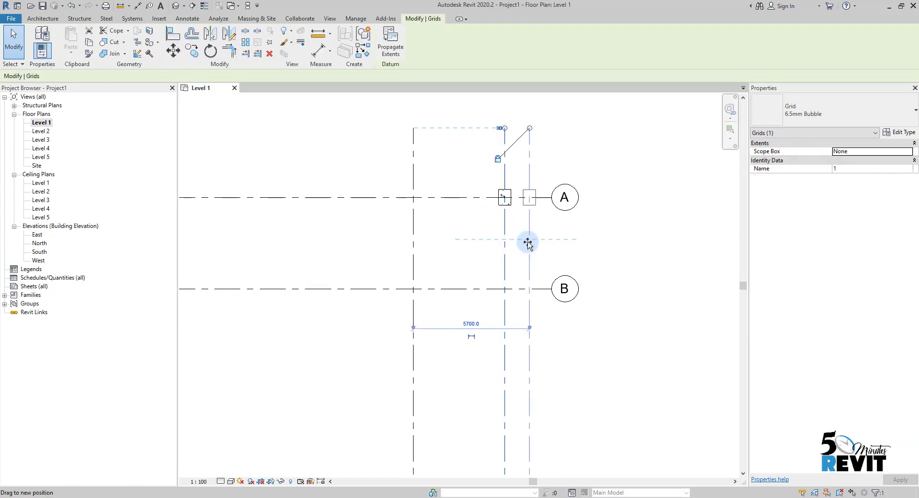
drag(506, 245, 525, 242)
scroll(493, 242, up, 4)
middle_drag(531, 195, 508, 269)
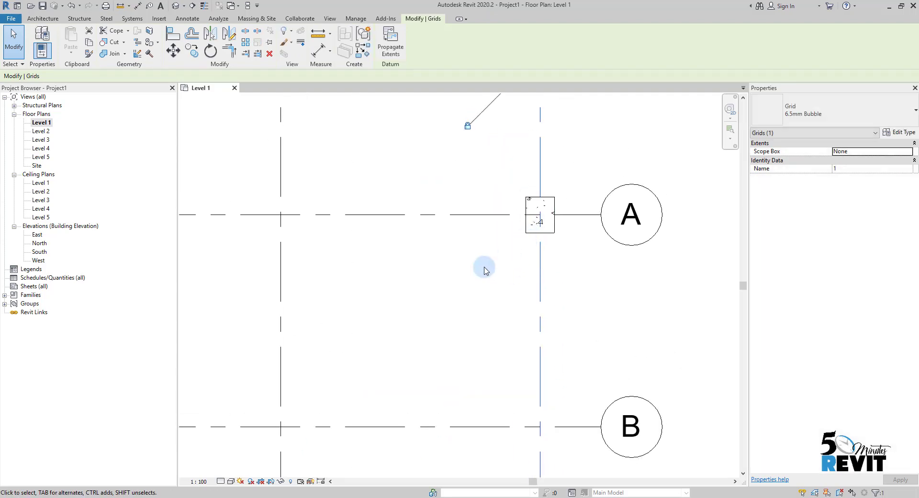
click(485, 277)
Step: Move grid A away from grid B so the two lines are about 6100 mm apart
scroll(472, 259, down, 2)
click(470, 233)
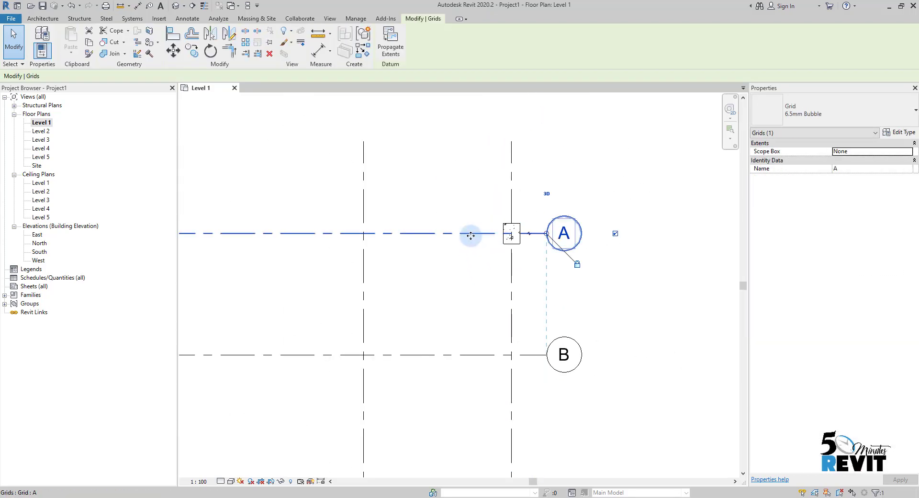
ctrl+drag(470, 255, 470, 196)
click(459, 285)
scroll(459, 284, down, 2)
mouse_move(460, 281)
middle_down()
mouse_move(500, 207)
mouse_move(464, 266)
mouse_move(472, 291)
mouse_move(473, 244)
mouse_move(519, 230)
mouse_move(491, 295)
mouse_move(507, 296)
mouse_move(523, 256)
mouse_move(541, 261)
mouse_move(550, 226)
middle_up()
scroll(468, 209, up, 1)
scroll(502, 289, down, 2)
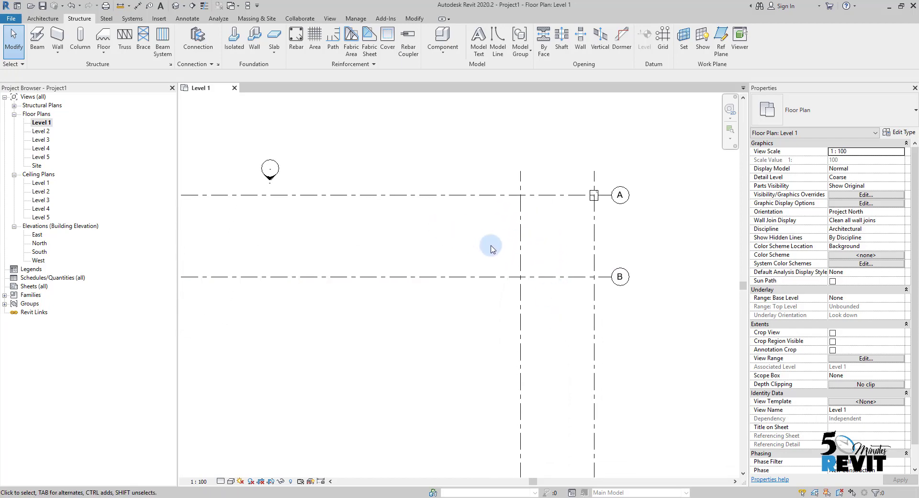
scroll(469, 249, down, 2)
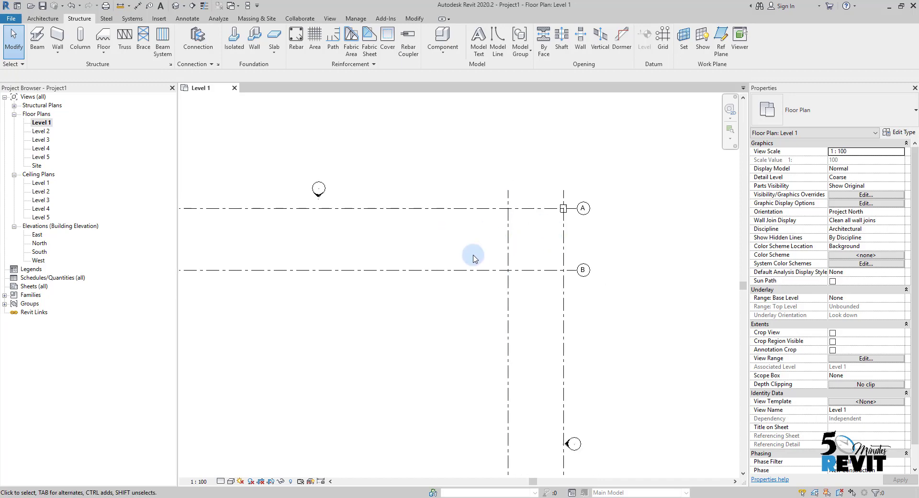
middle_drag(469, 258, 498, 228)
scroll(558, 207, up, 2)
middle_drag(558, 207, 548, 255)
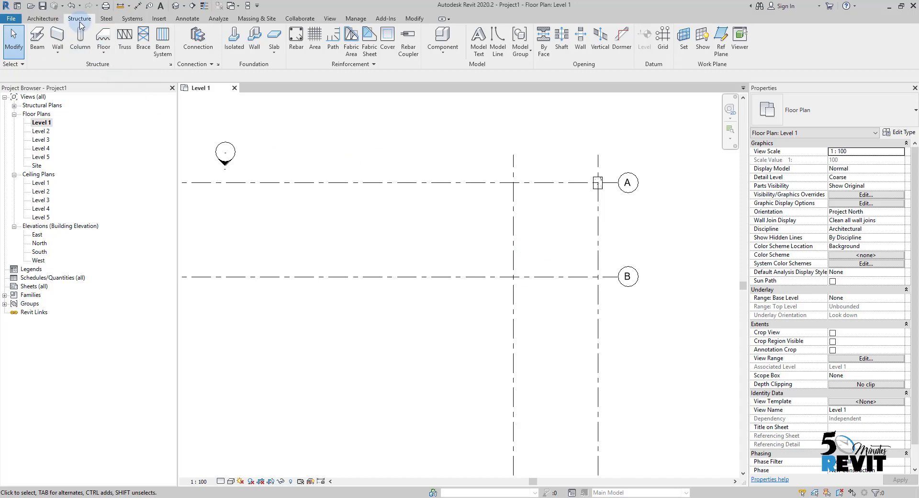
Step: Place 24 x 30 Concrete-Rectangular-Column structural columns at grid intersections A-2 and B-1
click(80, 43)
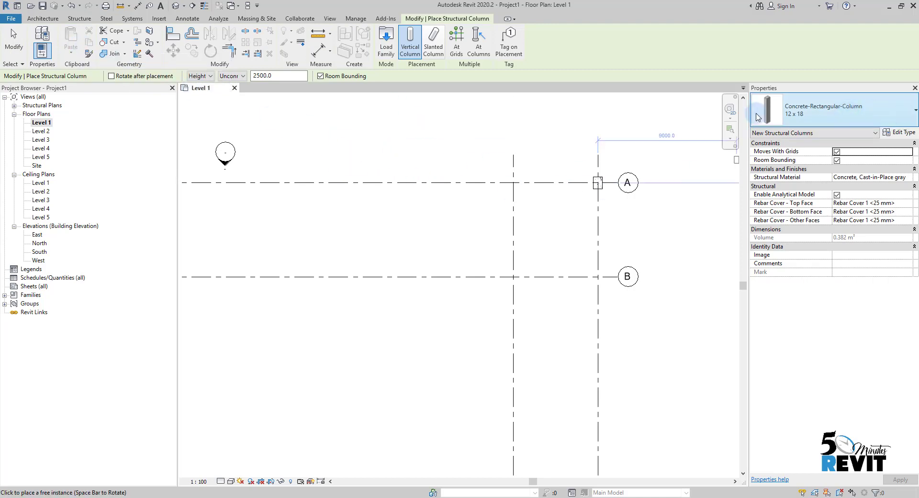
click(797, 106)
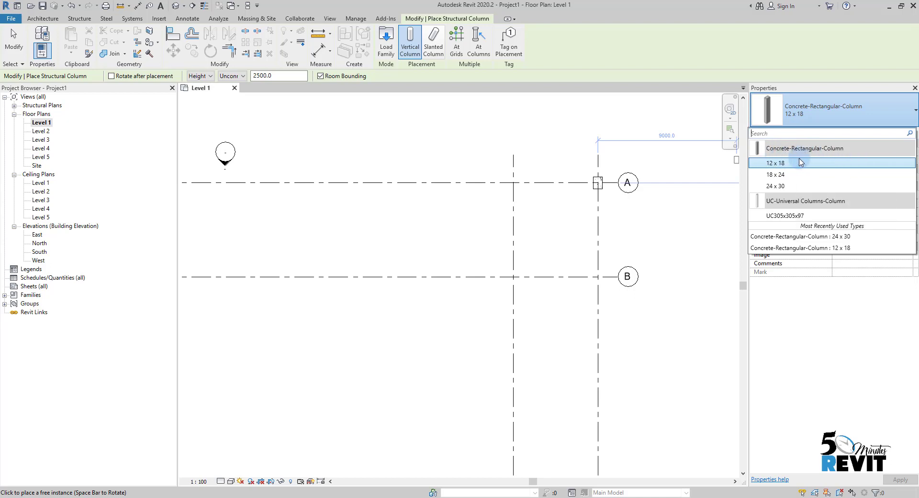
click(780, 189)
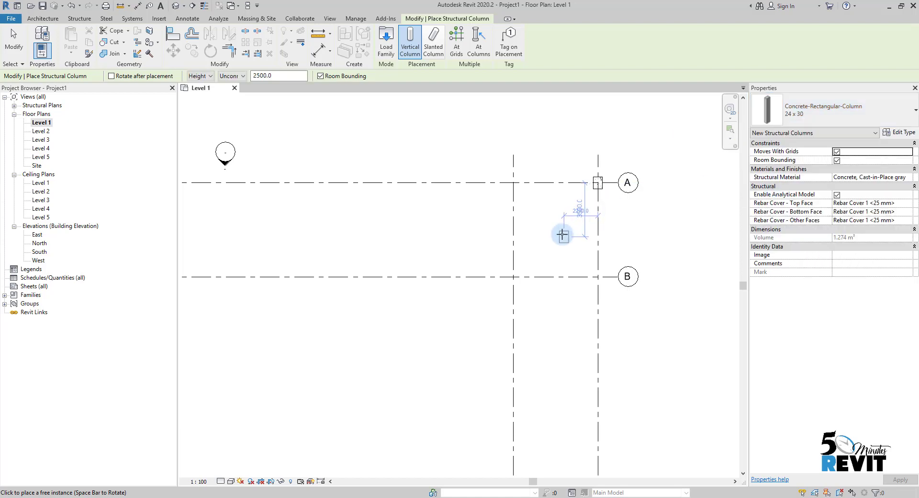
middle_drag(587, 229, 552, 244)
scroll(553, 217, up, 3)
scroll(528, 234, up, 1)
click(491, 184)
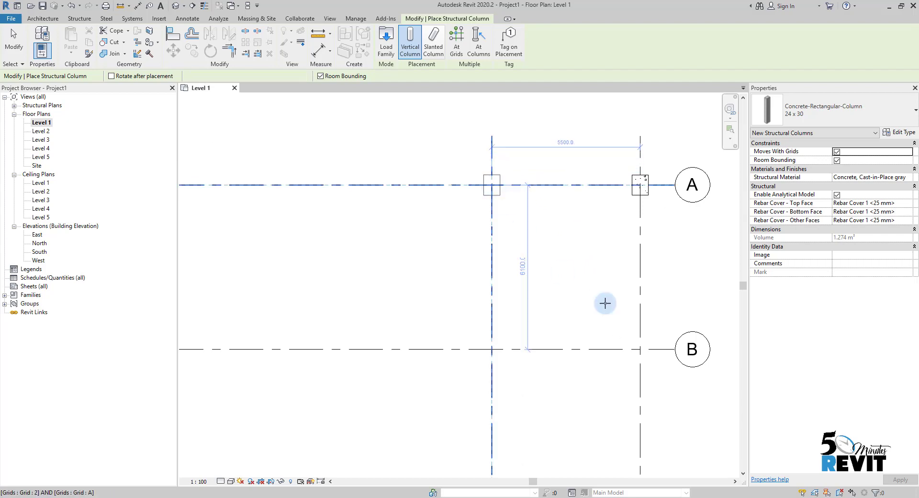
click(640, 349)
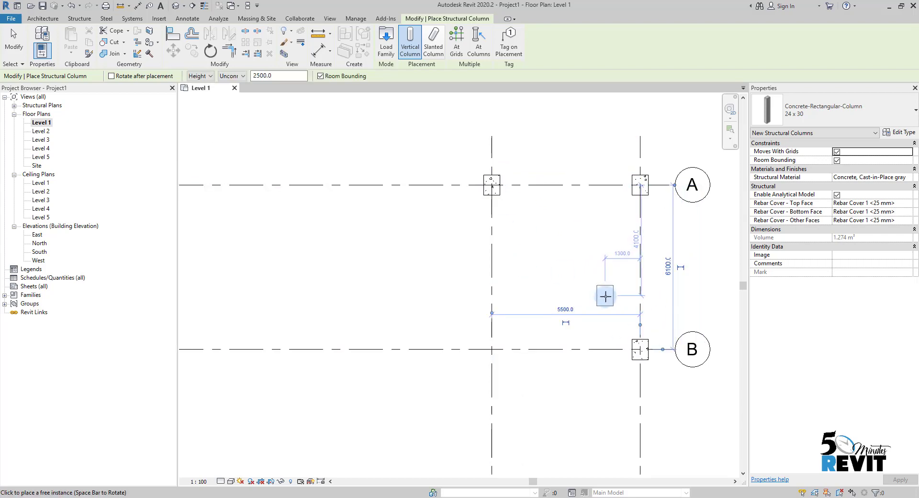
key(Escape)
key(Escape)
scroll(598, 303, down, 4)
middle_drag(591, 318, 591, 249)
middle_drag(549, 296, 483, 271)
scroll(546, 253, down, 2)
scroll(491, 222, up, 3)
mouse_move(491, 222)
middle_down()
mouse_move(465, 254)
mouse_move(420, 258)
middle_up()
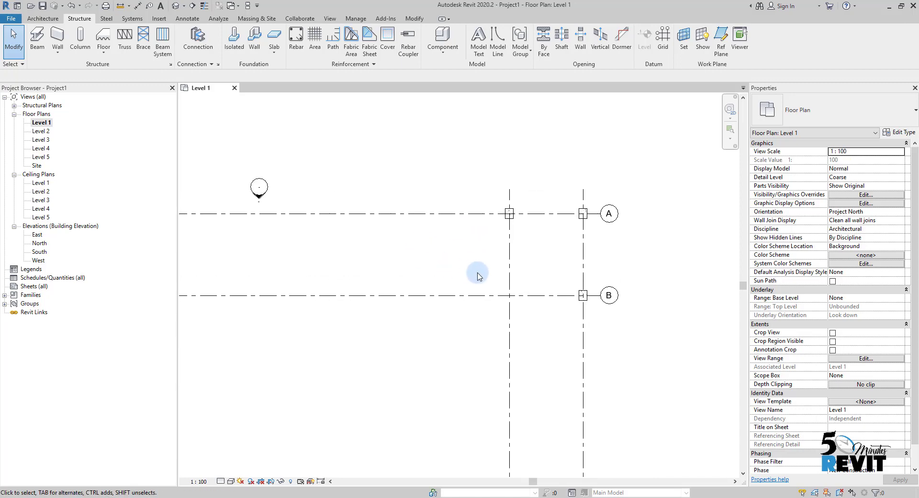
mouse_move(475, 269)
middle_down()
mouse_move(459, 238)
mouse_move(458, 204)
middle_up()
middle_drag(555, 281, 576, 205)
scroll(575, 218, down, 2)
middle_drag(500, 249, 518, 229)
scroll(544, 218, down, 2)
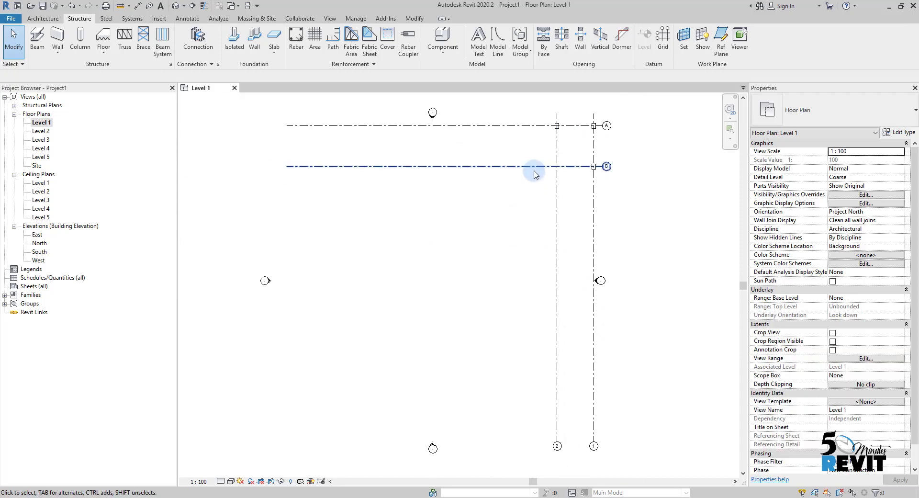
Step: Select grid B and start the Copy command with the Multiple and Constrain options enabled
middle_drag(518, 191, 520, 311)
scroll(520, 248, up, 3)
click(517, 248)
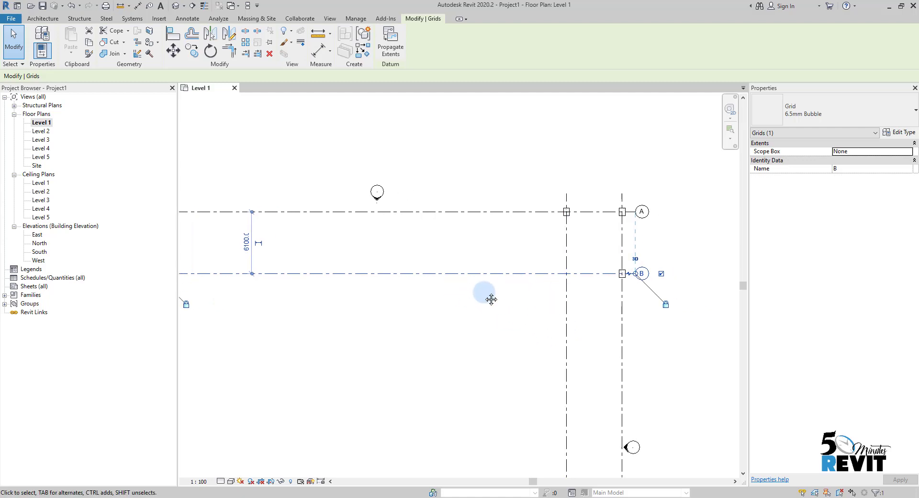
mouse_move(498, 297)
middle_down()
mouse_move(503, 273)
mouse_move(502, 281)
middle_up()
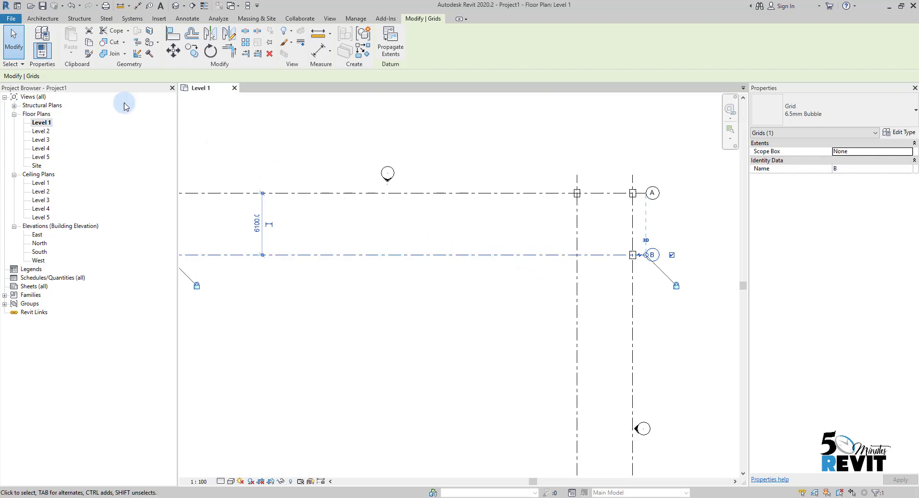
click(44, 20)
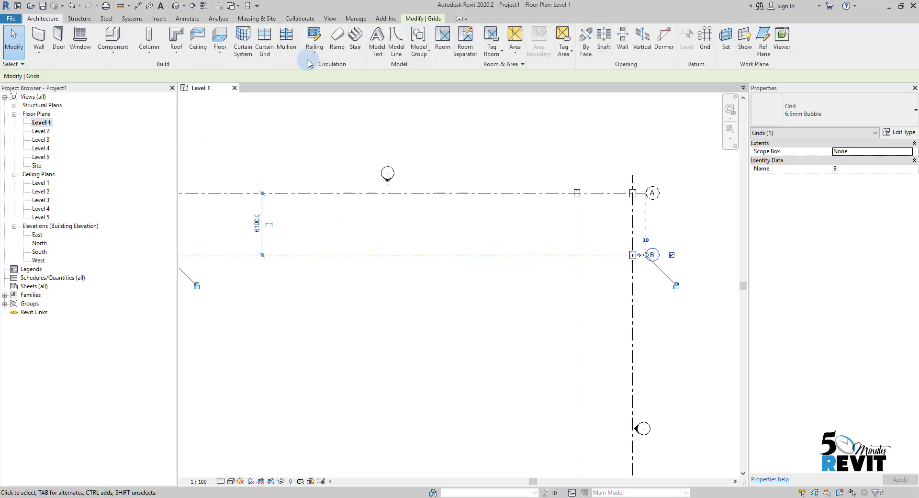
click(423, 18)
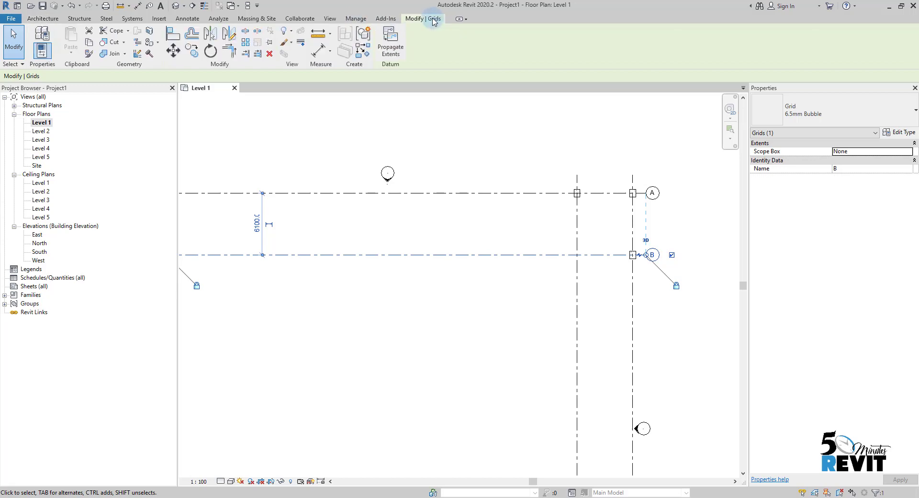
click(191, 51)
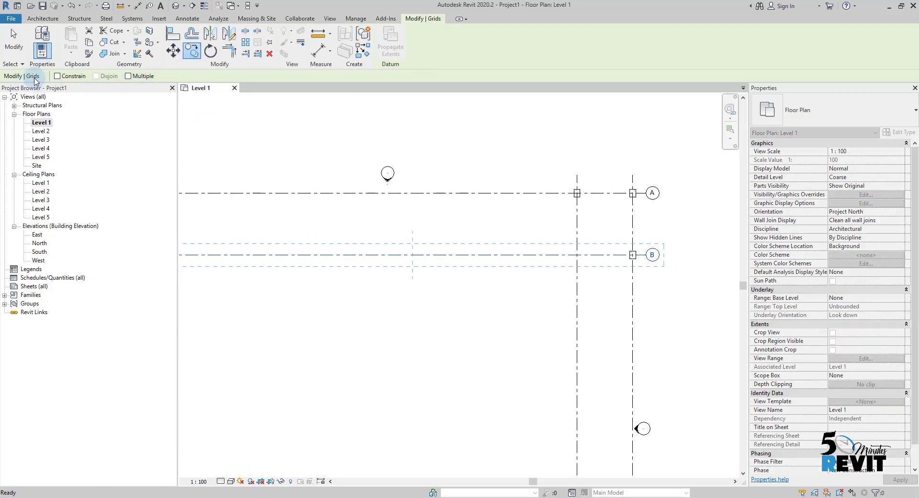
click(134, 78)
middle_drag(287, 178, 298, 154)
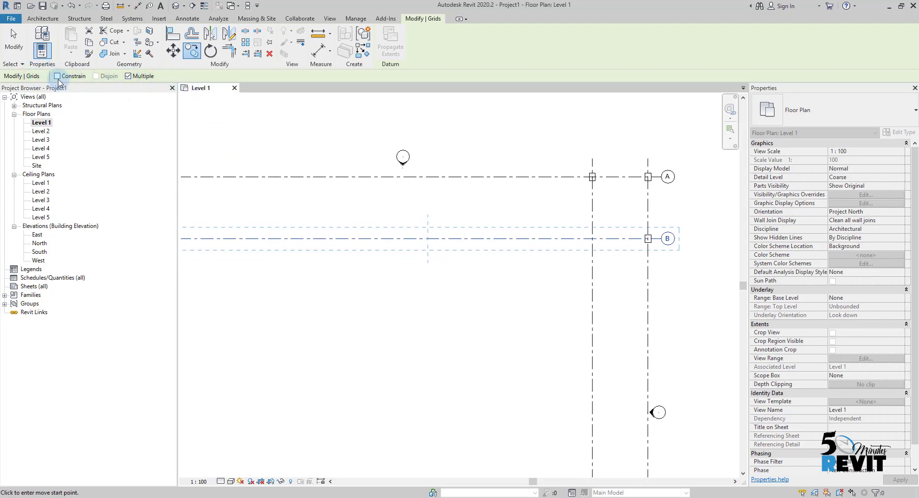
click(57, 76)
middle_drag(471, 311, 433, 283)
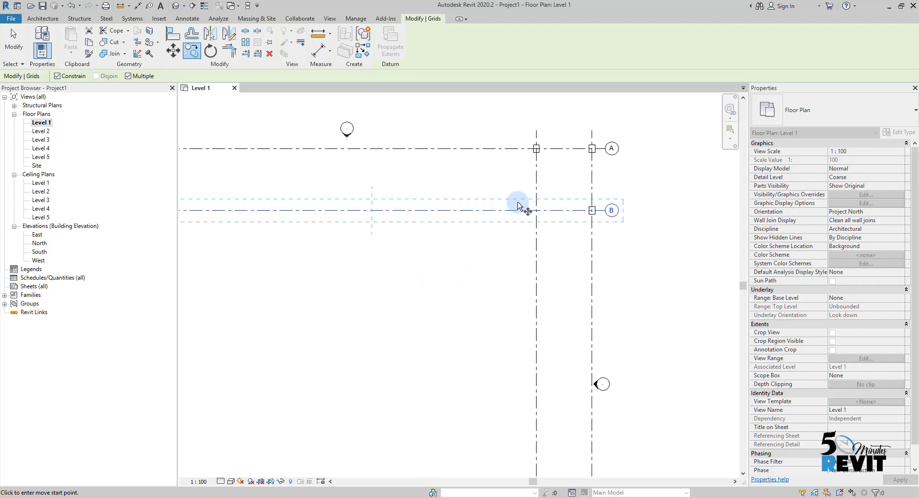
Step: Place six successive copies of grid B below it at 6100 mm spacing, matching the distance between grids A and B
click(536, 148)
click(536, 210)
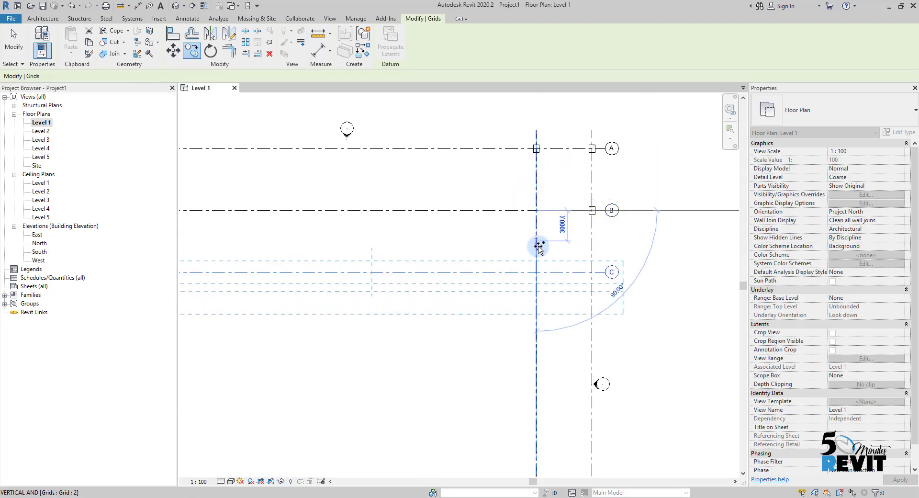
click(535, 271)
middle_drag(528, 307, 531, 182)
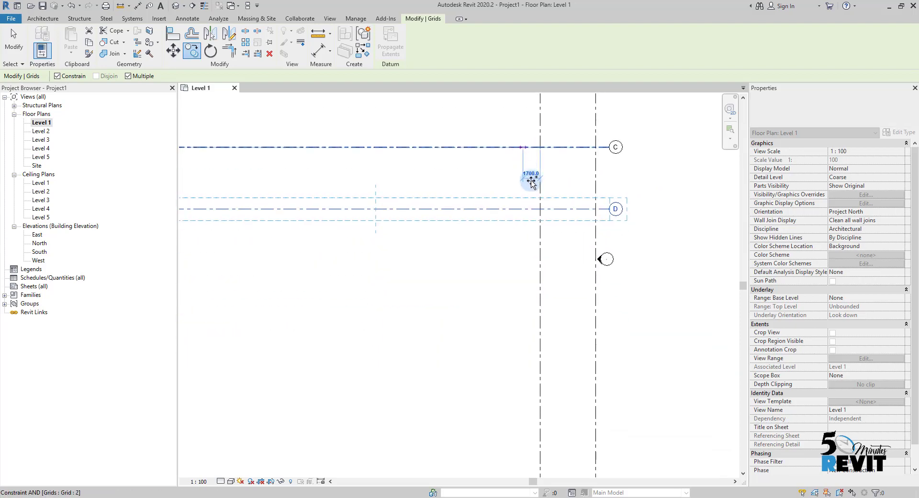
click(540, 208)
click(540, 271)
click(540, 333)
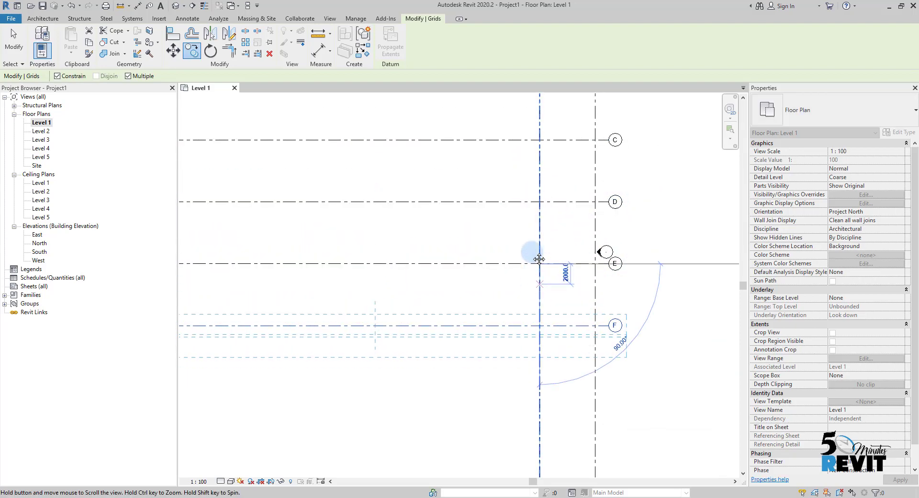
middle_drag(541, 333, 539, 249)
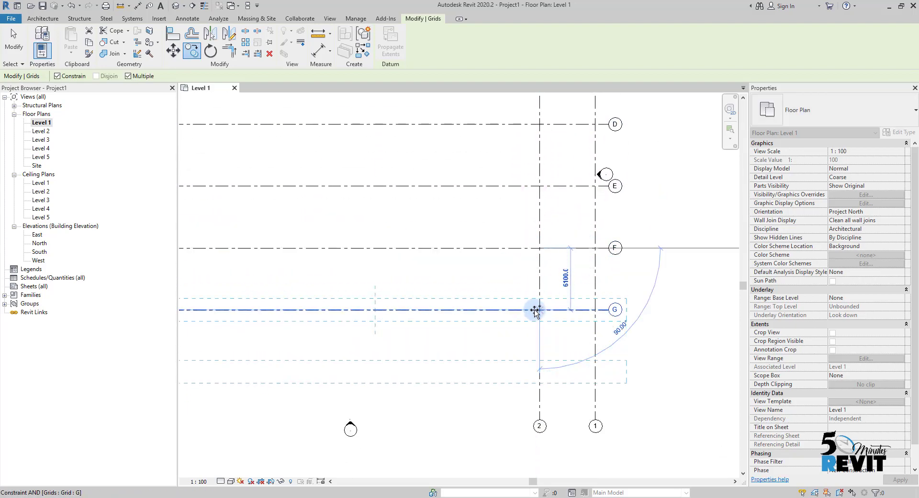
click(540, 310)
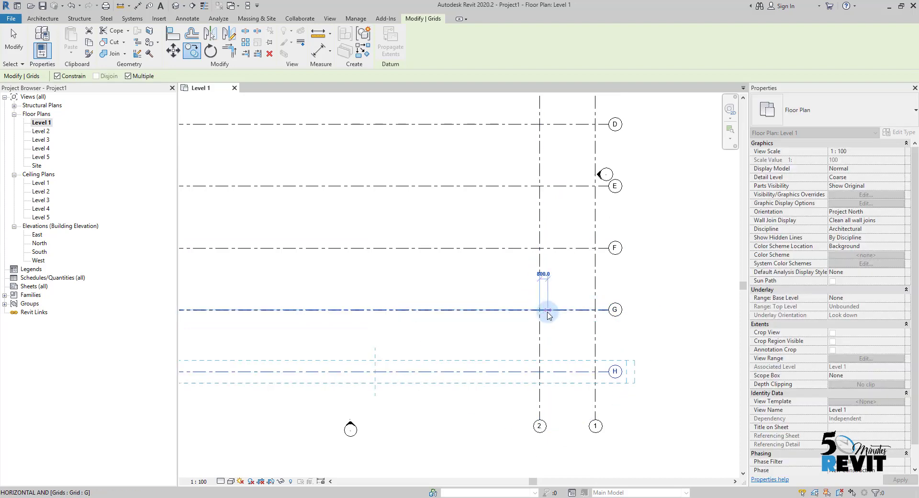
key(Escape)
key(Escape)
Step: Copy grid 2 once on the side away from grid 1 at 5500 mm spacing, matching the distance between grids 1 and 2
scroll(486, 244, down, 2)
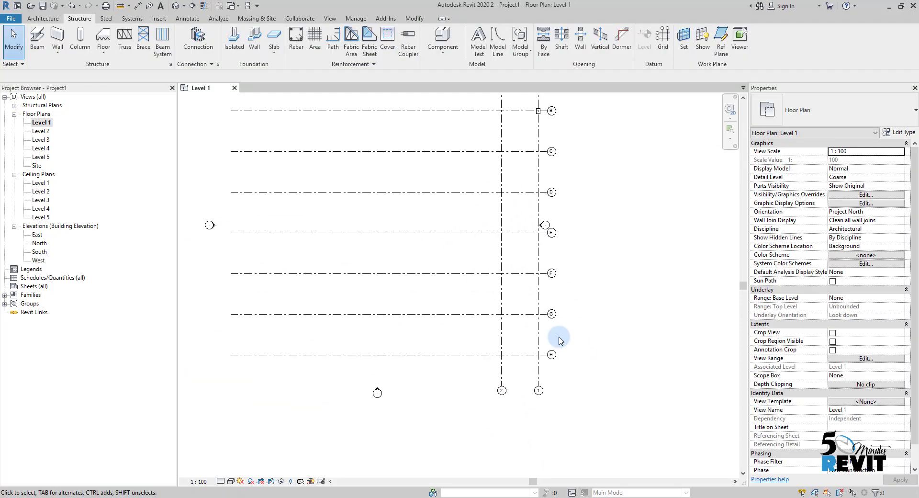
scroll(514, 275, up, 2)
scroll(498, 303, down, 1)
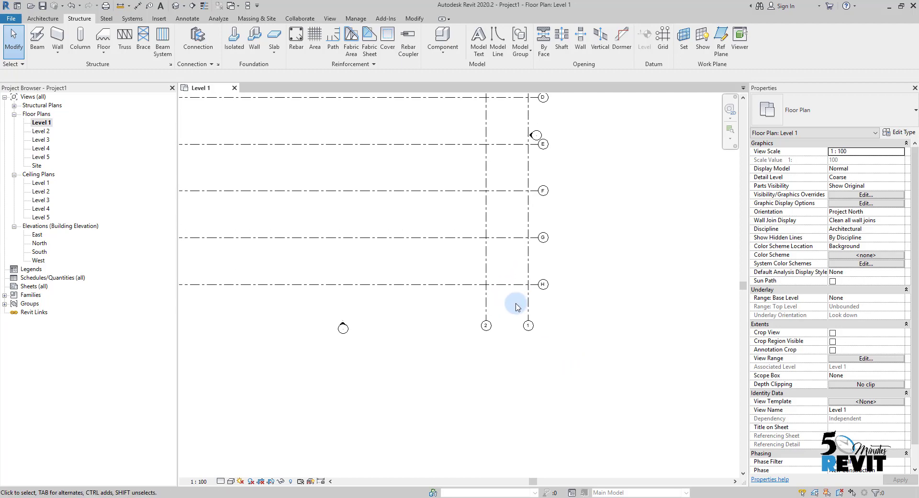
scroll(516, 307, up, 1)
click(526, 299)
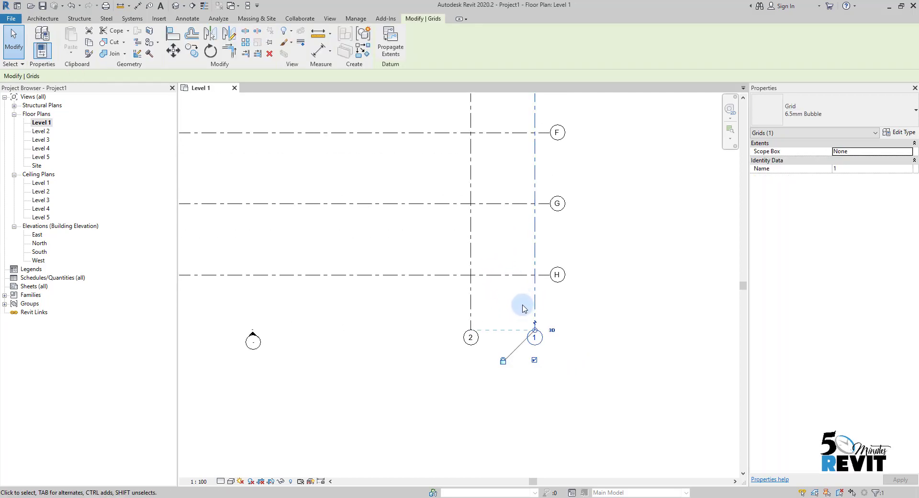
click(472, 304)
middle_drag(493, 293, 494, 307)
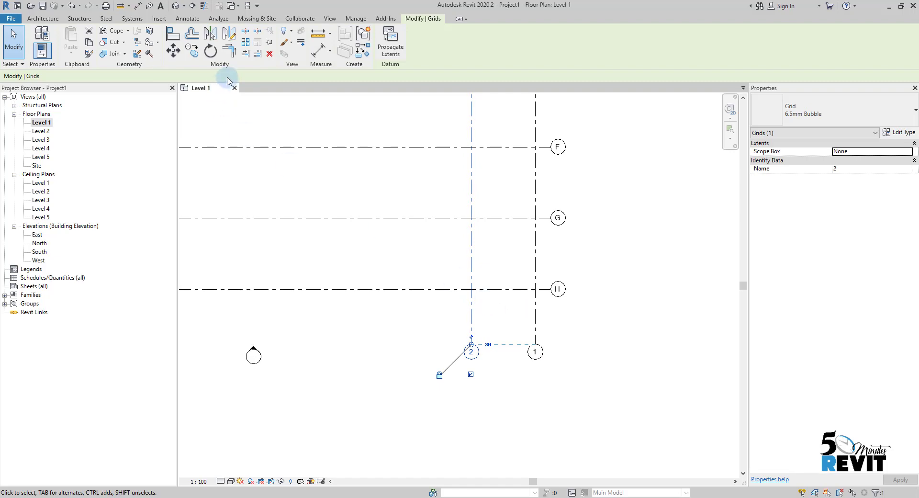
click(197, 56)
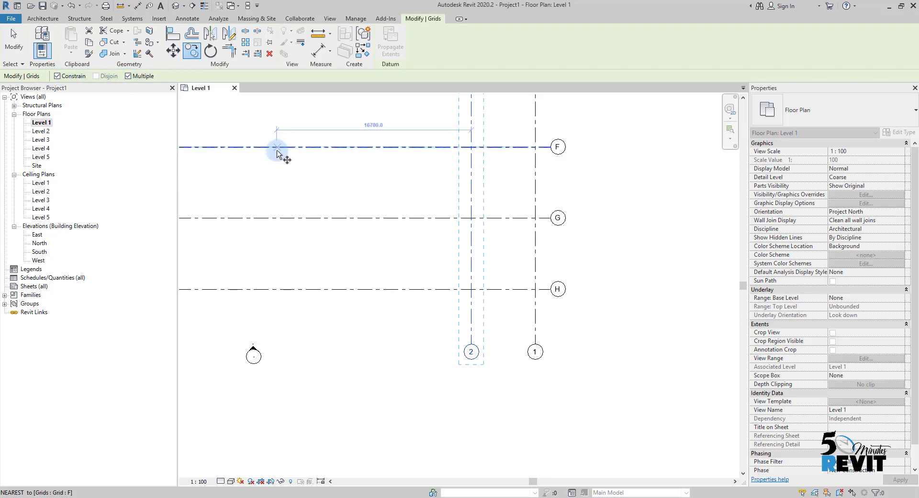
middle_drag(283, 156, 303, 105)
middle_drag(408, 233, 422, 211)
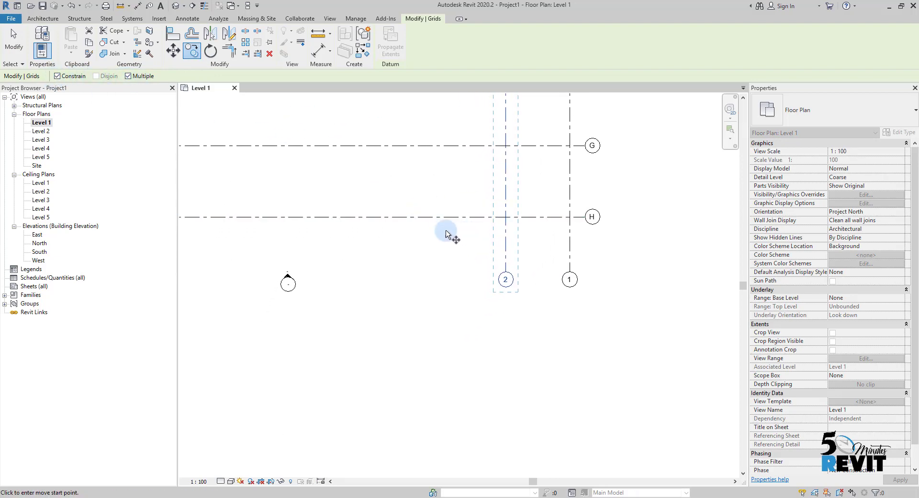
click(569, 217)
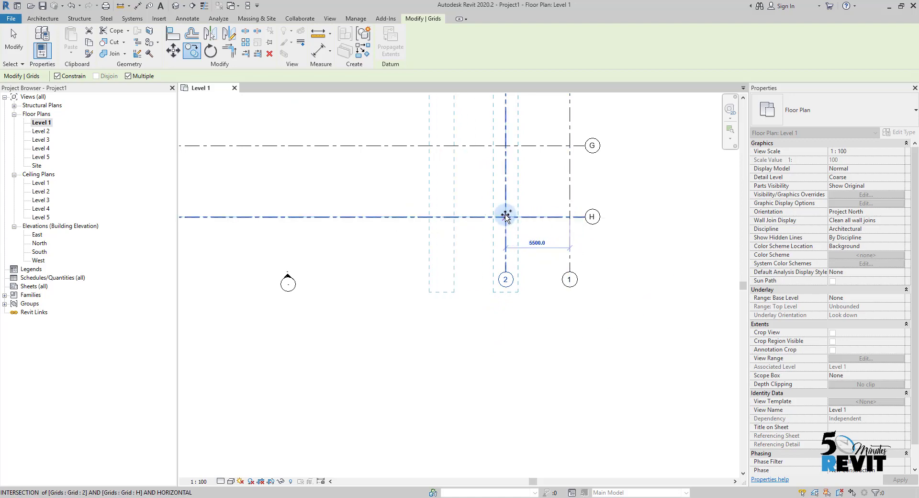
click(441, 217)
middle_drag(481, 220, 596, 235)
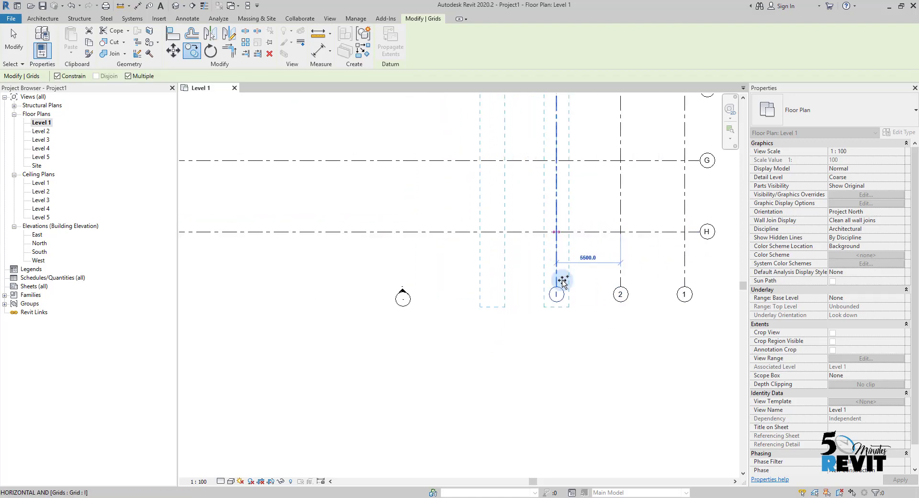
scroll(565, 289, up, 2)
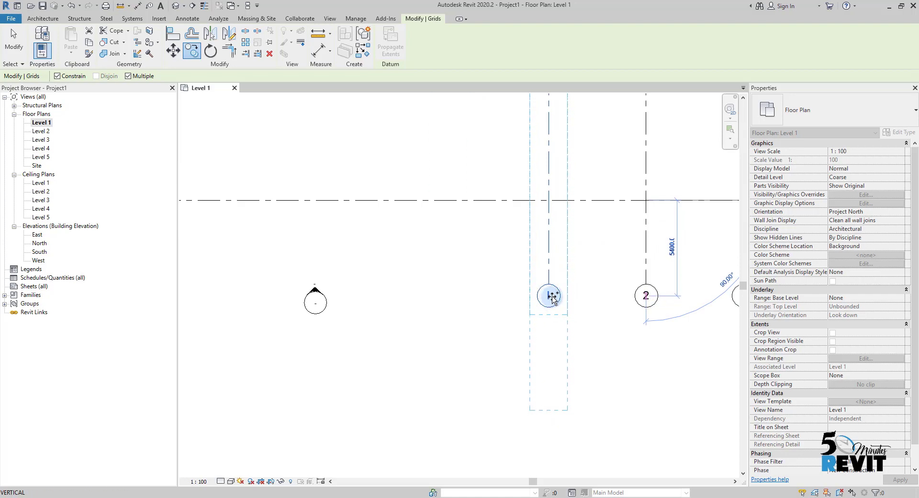
click(551, 297)
key(Escape)
key(Escape)
Step: Rename the newly copied vertical grid line I as 3
middle_drag(574, 308, 536, 272)
click(511, 265)
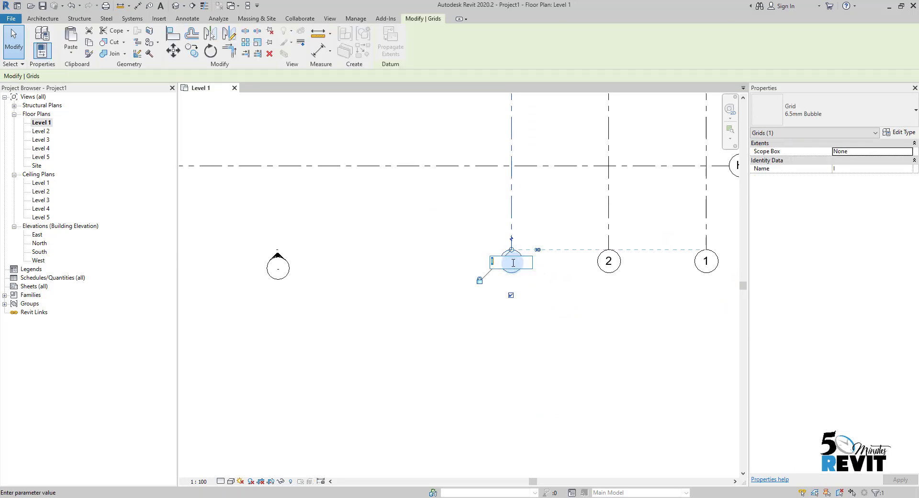
click(518, 258)
text(3)
click(578, 322)
click(585, 322)
Step: Place six successive copies of grid 3 at 5500 mm spacing on the side away from grid 2, with Multiple and Constrain enabled
scroll(585, 322, down, 3)
middle_drag(581, 329, 565, 357)
scroll(565, 357, down, 1)
click(526, 283)
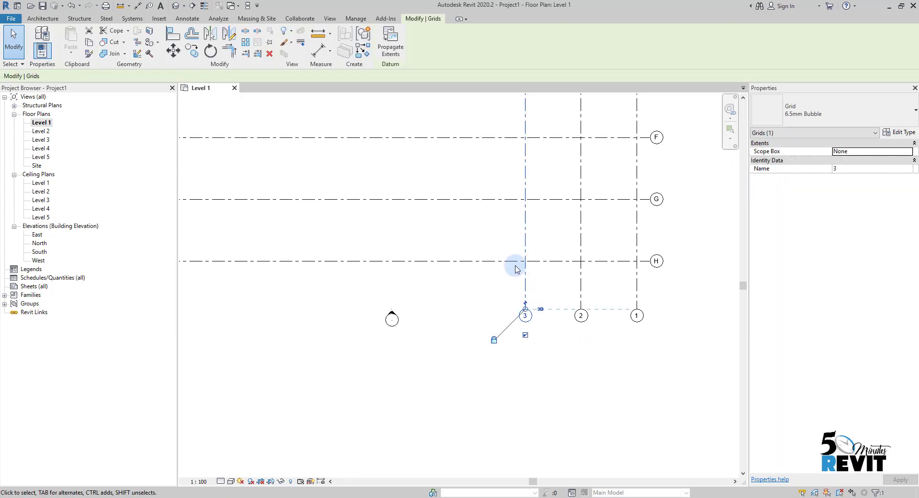
click(194, 55)
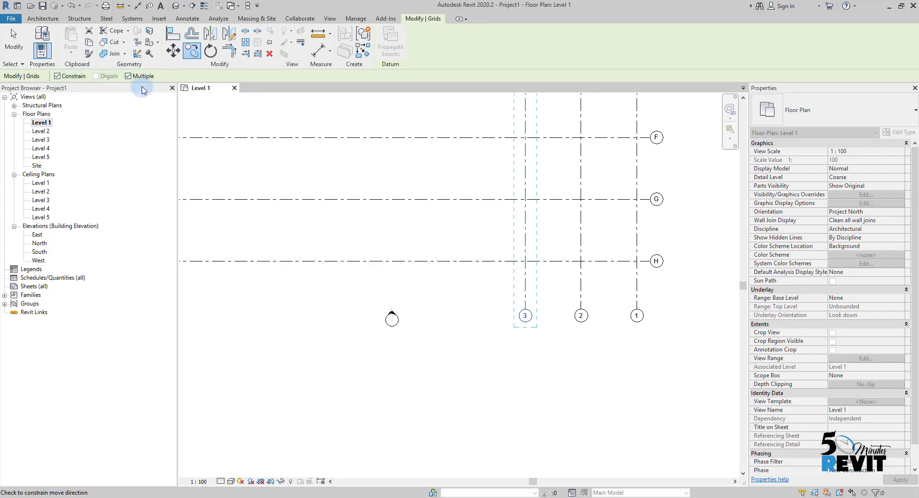
middle_drag(346, 237, 286, 189)
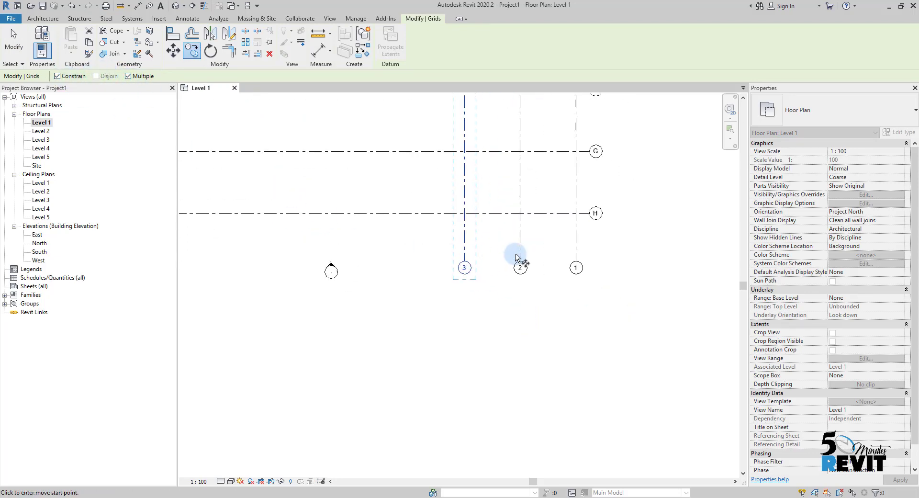
click(520, 214)
click(520, 213)
click(464, 213)
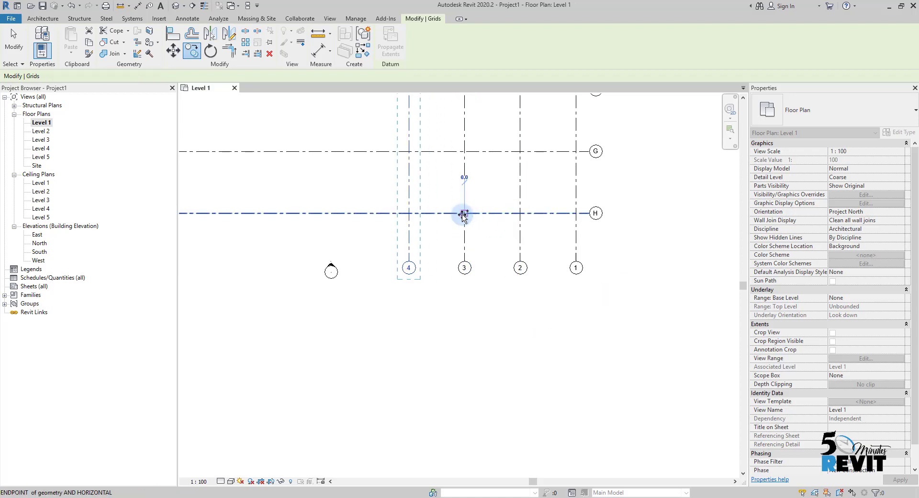
click(409, 213)
middle_drag(459, 226, 611, 259)
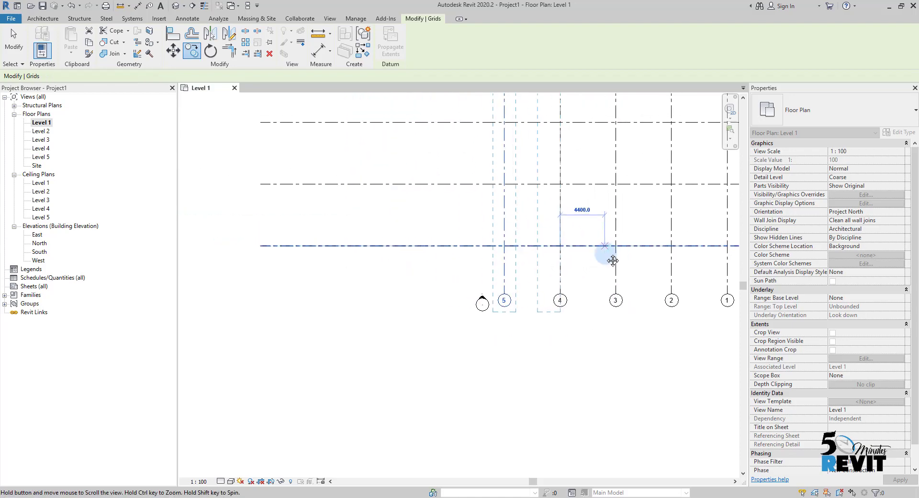
click(504, 246)
click(449, 245)
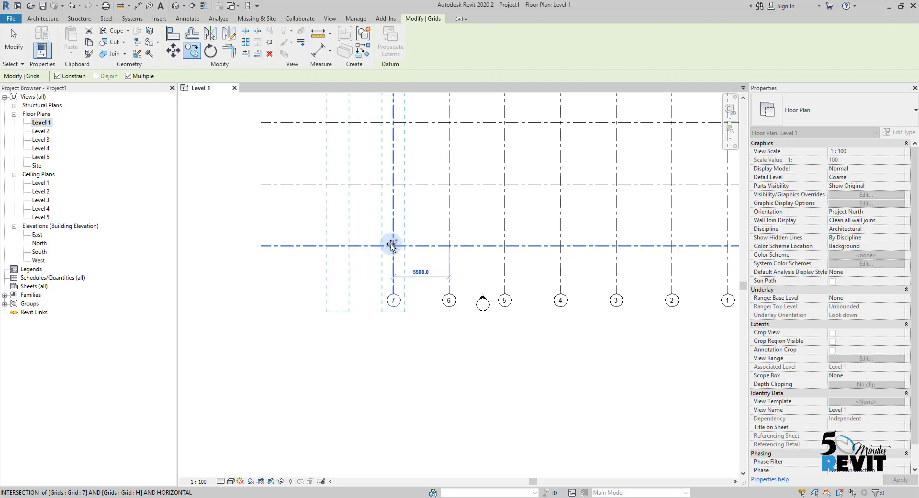
click(393, 246)
click(337, 245)
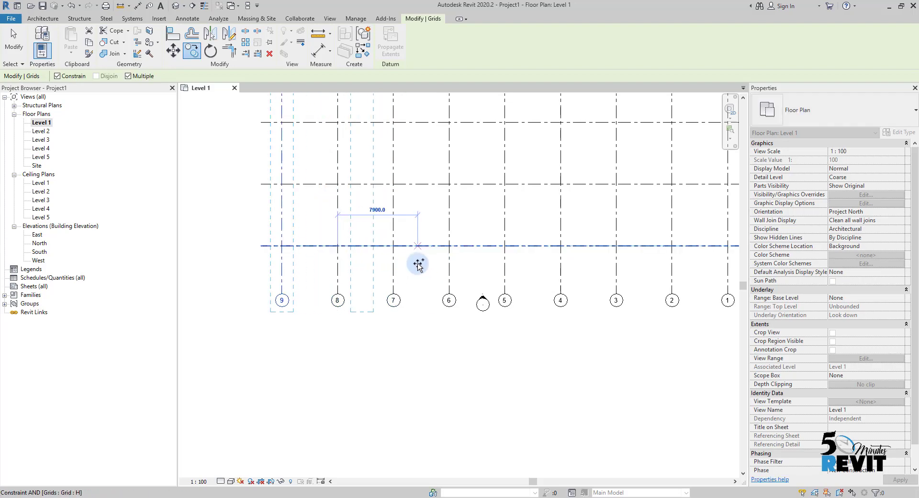
middle_drag(333, 252, 467, 263)
scroll(468, 263, down, 1)
key(Escape)
key(Escape)
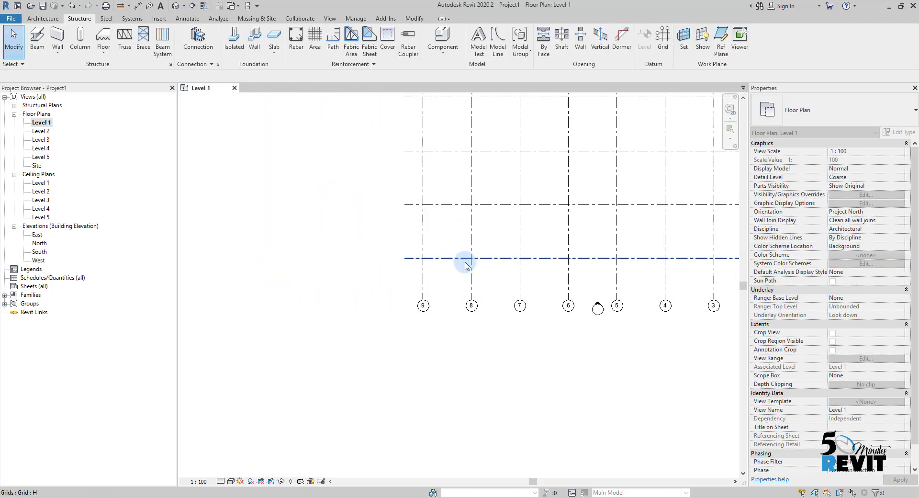
Step: Delete the two existing structural columns at grid intersections A-1 and A-2
scroll(471, 259, down, 8)
middle_drag(549, 220, 541, 279)
scroll(556, 215, up, 4)
scroll(520, 195, up, 4)
drag(546, 190, 575, 242)
click(605, 245)
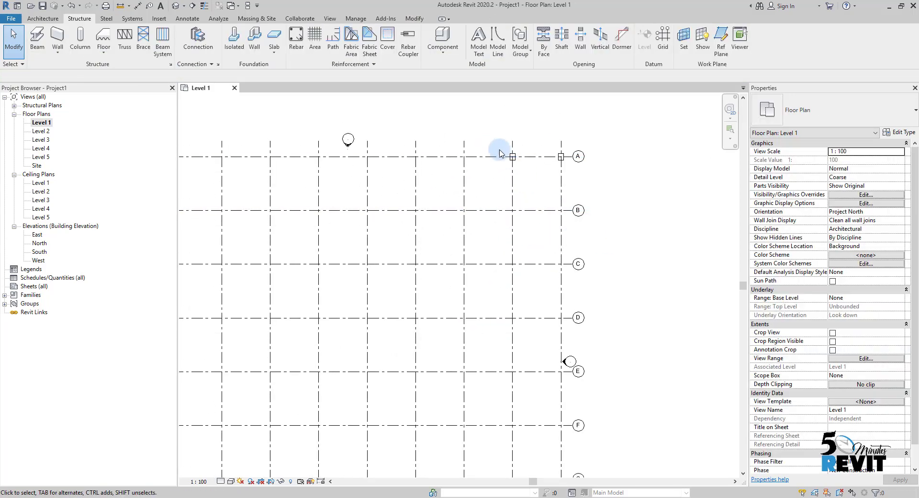
drag(492, 139, 572, 186)
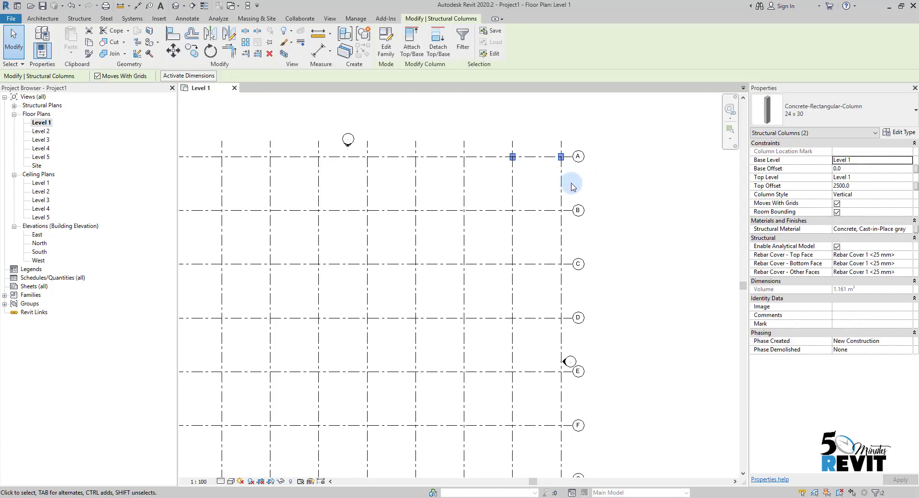
click(570, 187)
scroll(498, 217, down, 3)
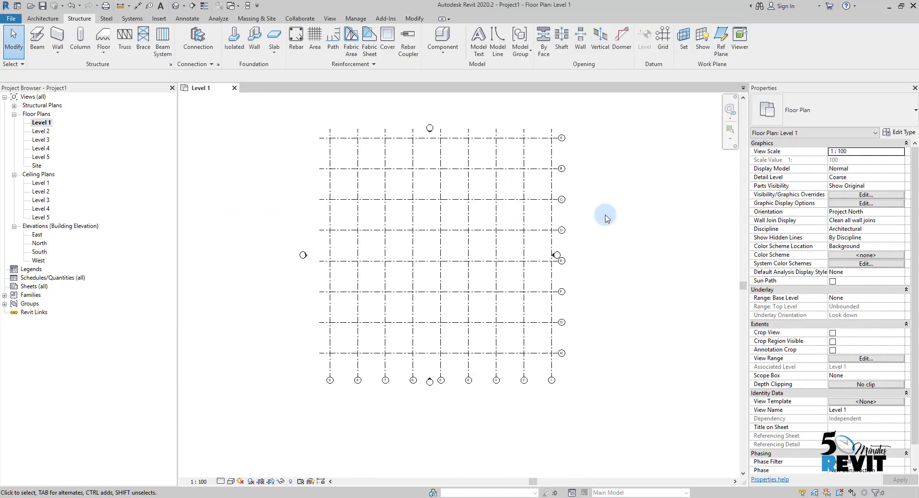
middle_drag(467, 193, 444, 199)
middle_drag(294, 142, 291, 117)
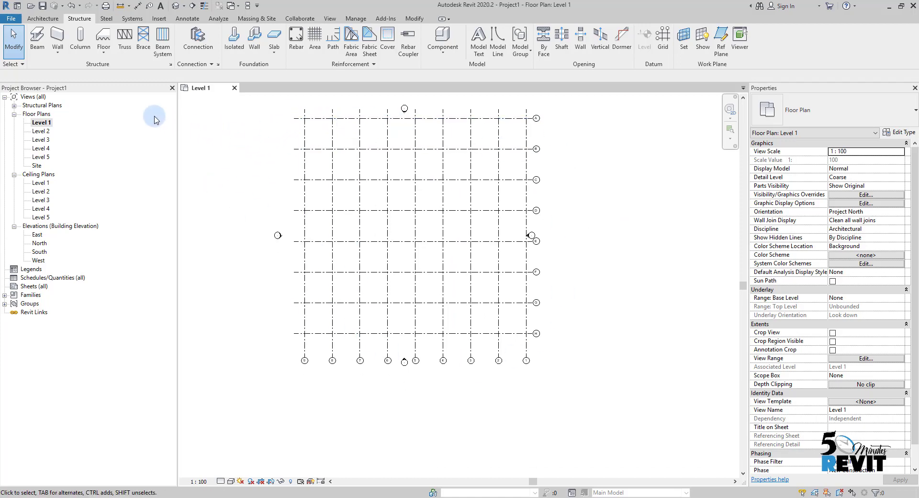
Step: Place 24 x 30 Concrete-Rectangular-Column structural columns at all grid intersections using the At Grids option with every grid line selected
click(80, 39)
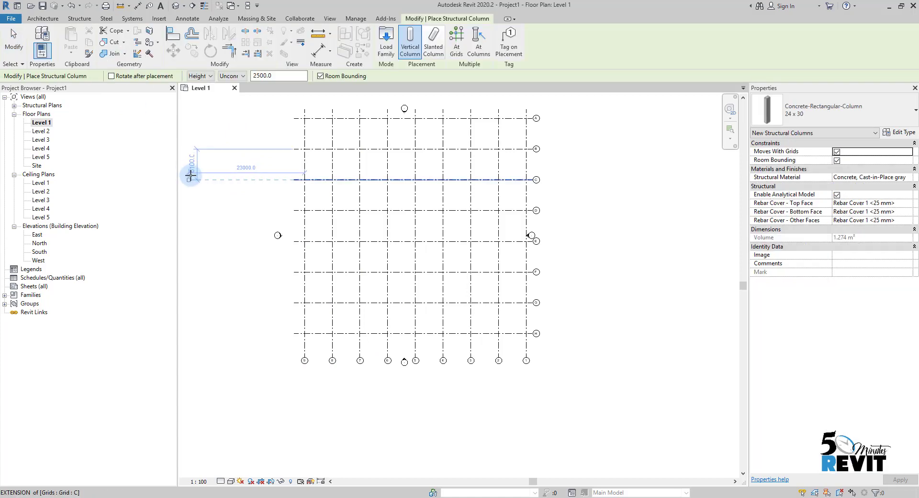
middle_drag(237, 178, 225, 201)
middle_drag(587, 200, 587, 228)
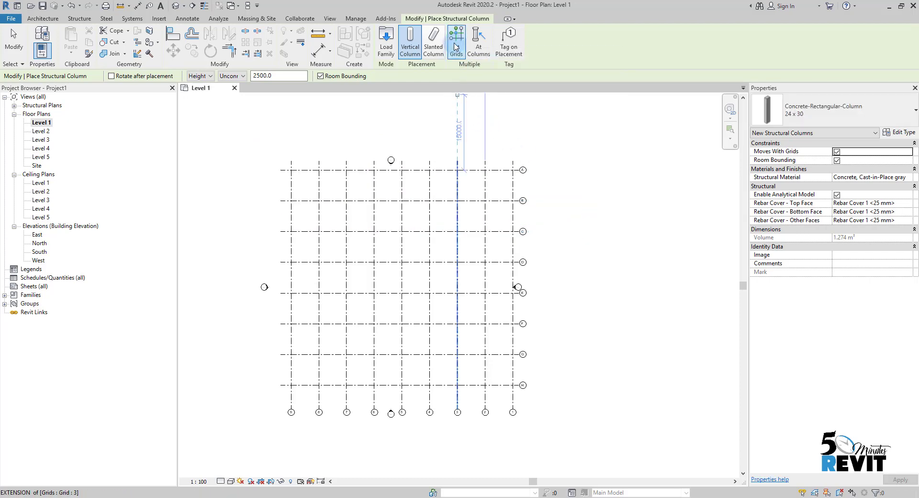
click(455, 63)
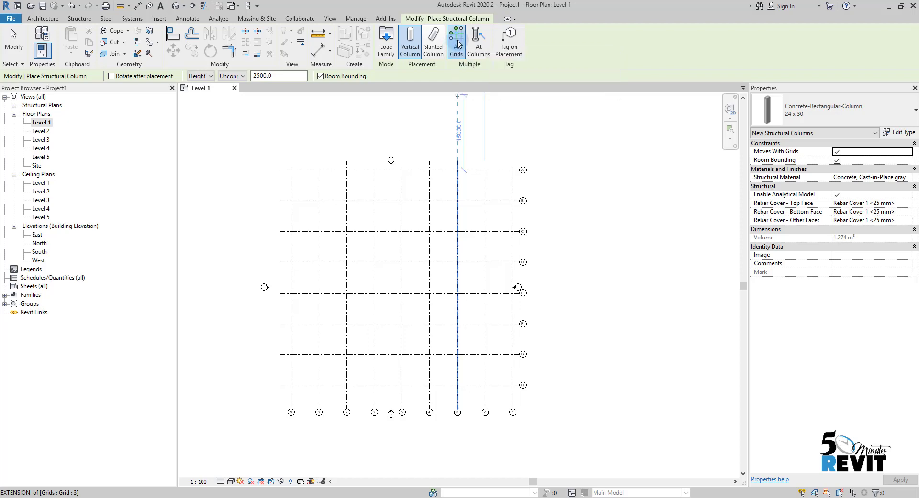
click(457, 46)
middle_drag(420, 205, 433, 148)
middle_drag(341, 209, 369, 257)
click(307, 126)
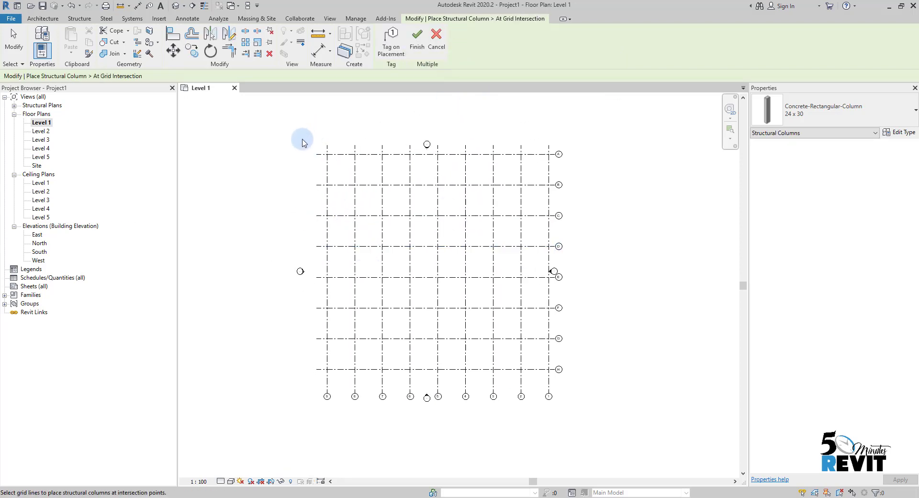
drag(295, 134, 612, 437)
scroll(322, 156, up, 4)
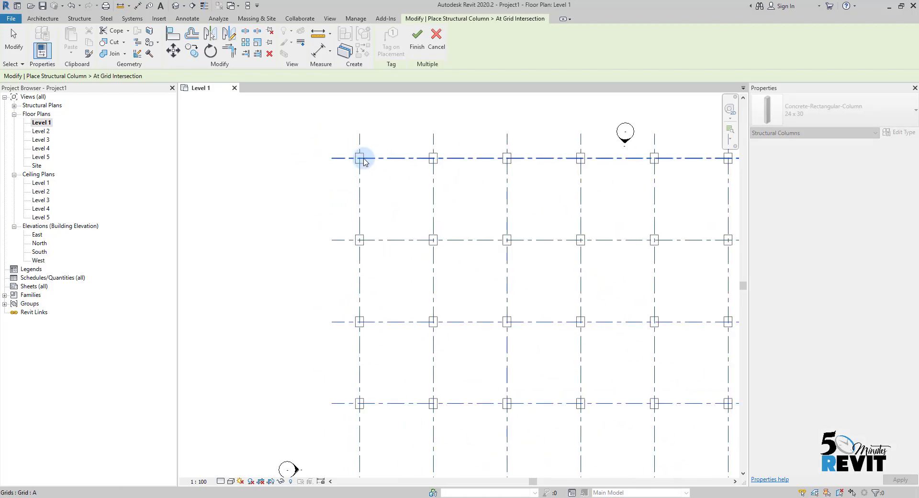
middle_drag(466, 198, 381, 174)
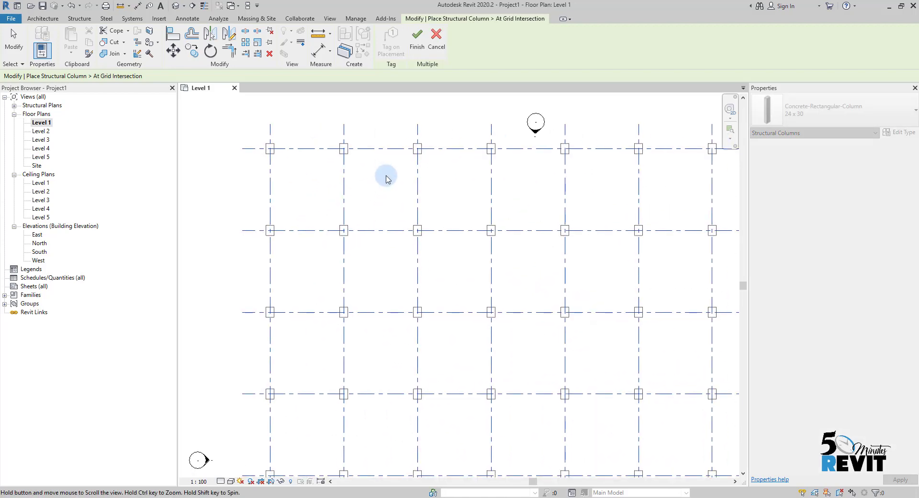
click(419, 44)
scroll(451, 208, down, 3)
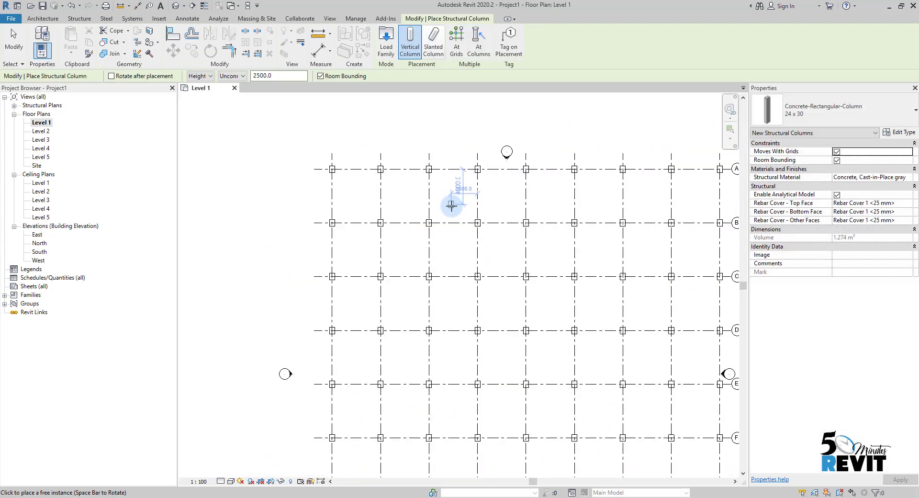
key(Escape)
key(Escape)
Step: Examine the placed columns across the Level 1 grid and in the default 3D view
scroll(437, 246, down, 2)
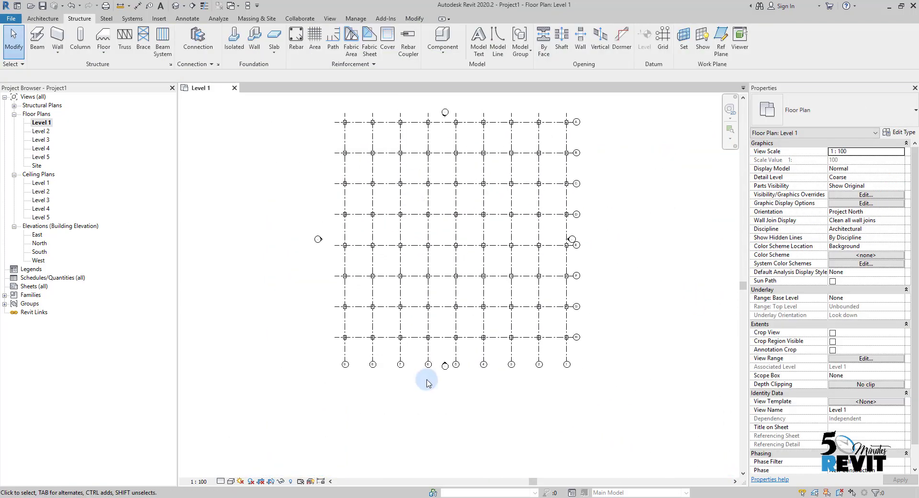
scroll(429, 376, up, 3)
scroll(472, 319, up, 3)
scroll(514, 334, down, 3)
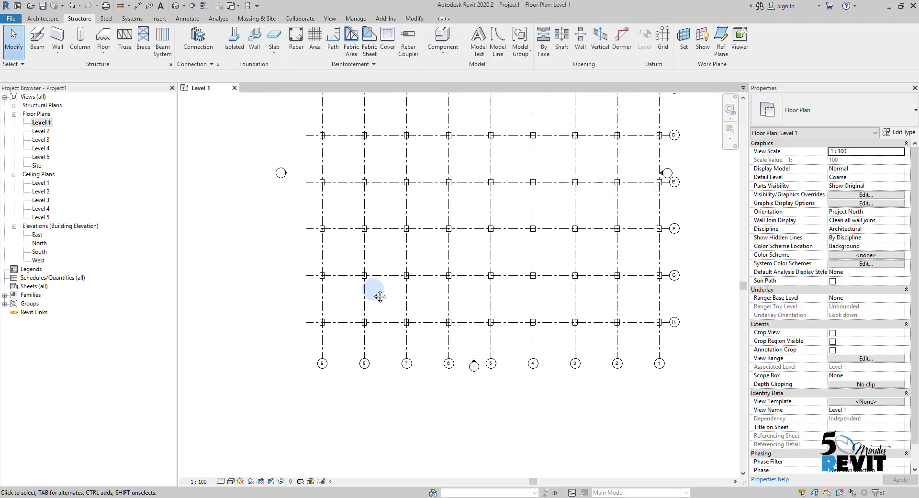
middle_drag(377, 314, 364, 396)
scroll(325, 179, up, 4)
scroll(313, 190, down, 3)
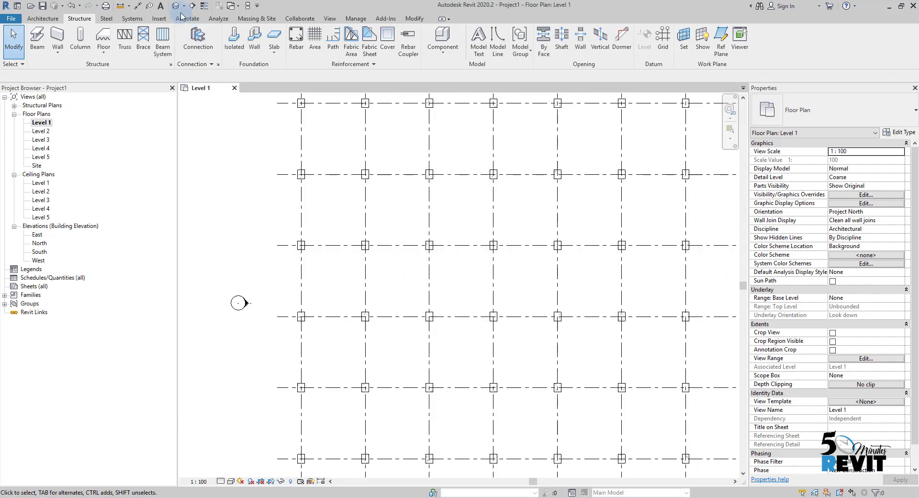
click(178, 7)
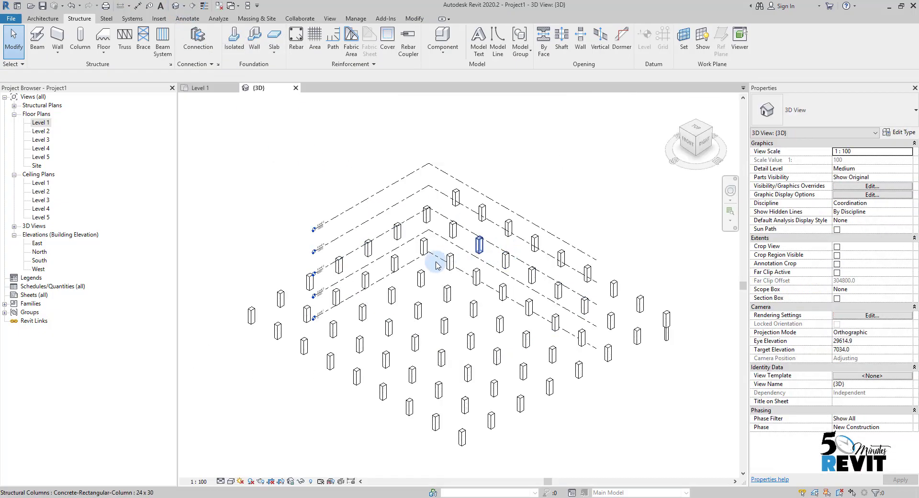
scroll(463, 355, up, 3)
middle_drag(465, 353, 483, 177)
scroll(469, 219, down, 4)
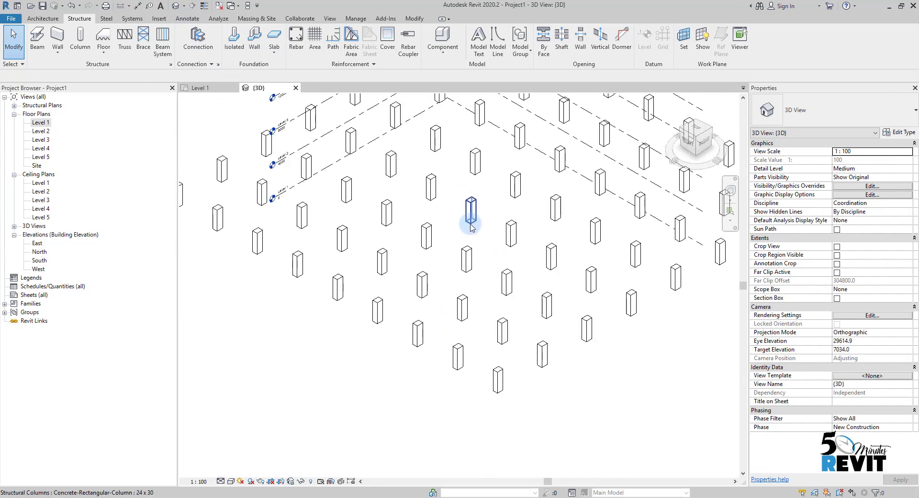
middle_drag(449, 216, 452, 279)
Step: Return to the Level 1 floor plan and show the whole column grid
double_click(42, 123)
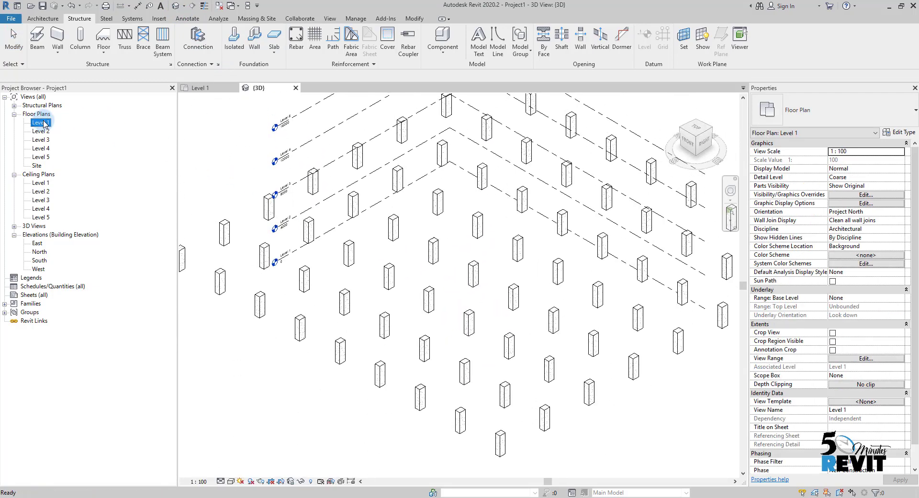
scroll(488, 211, down, 3)
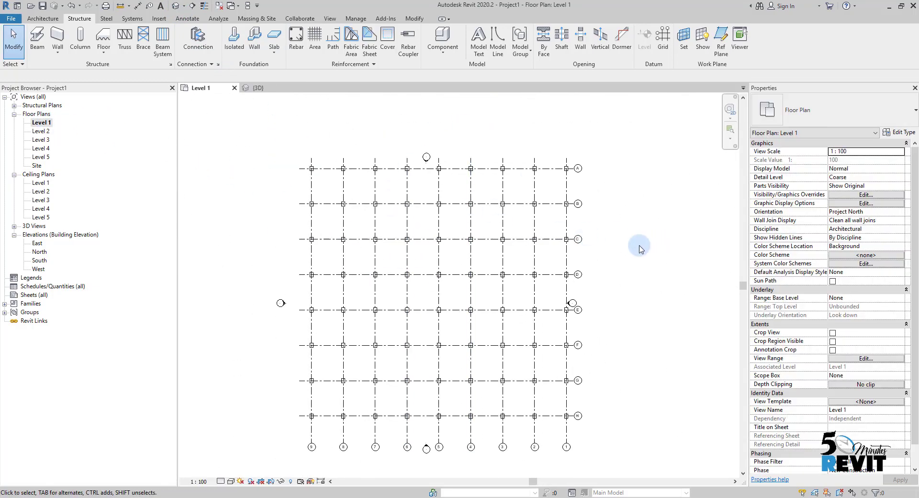
middle_drag(622, 243, 641, 220)
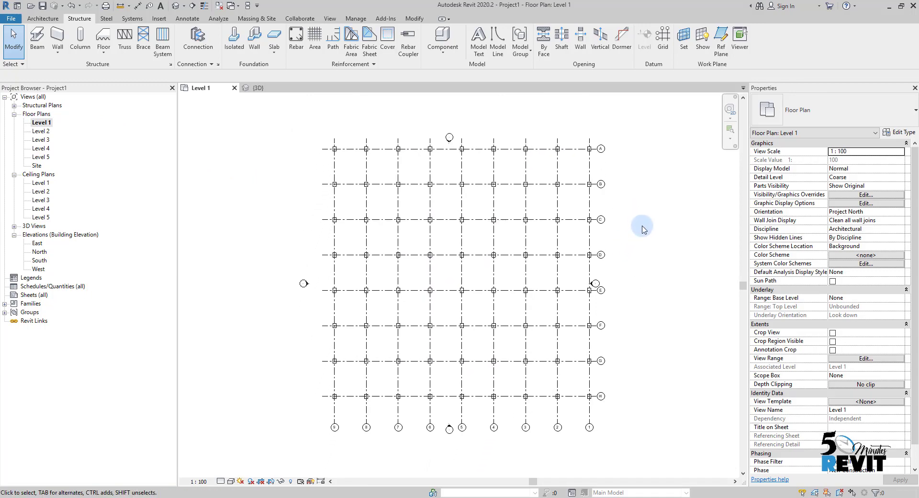